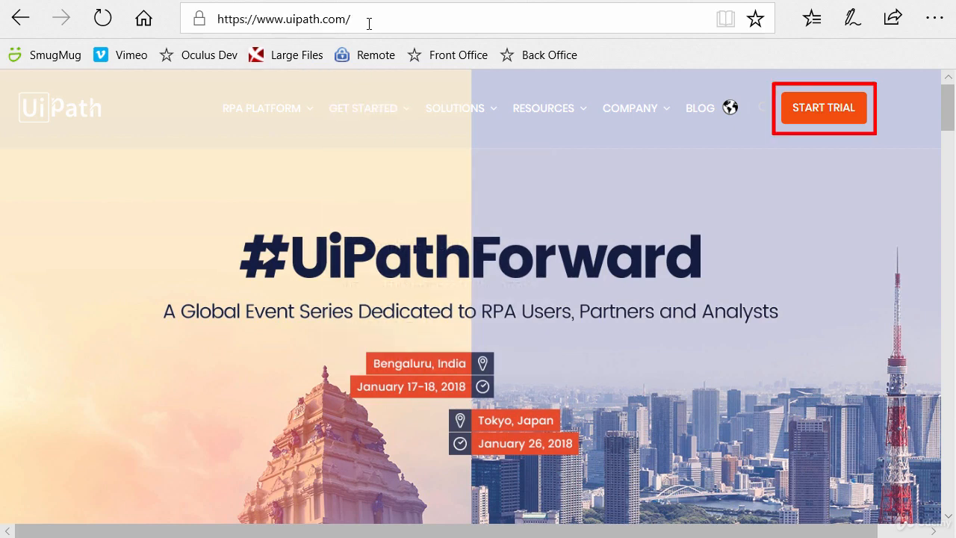
Open the UiPath trial page and compare the RPA Platform with the free Community Edition.
{"action": "left_click", "coordinate": [824, 112]}
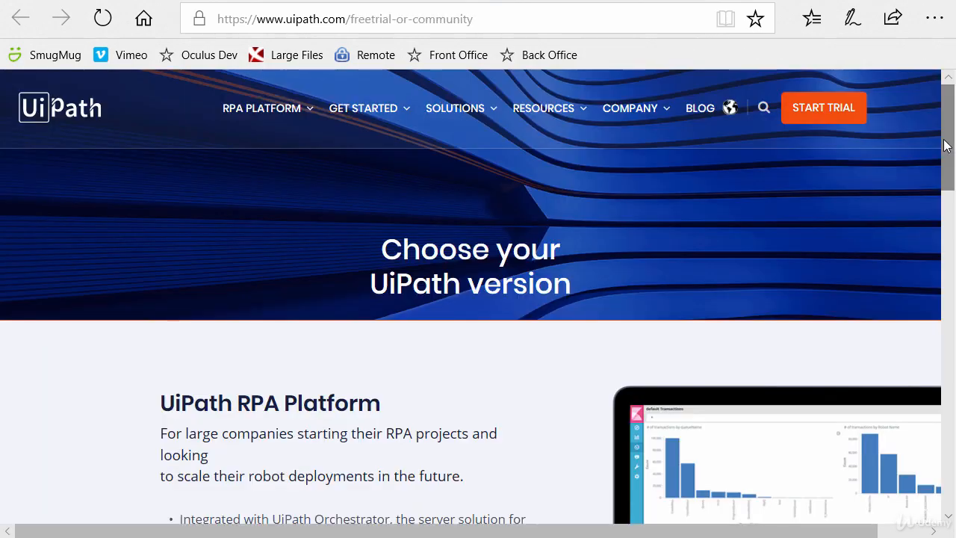
{"action": "left_click_drag", "start_coordinate": [947, 145], "coordinate": [930, 332]}
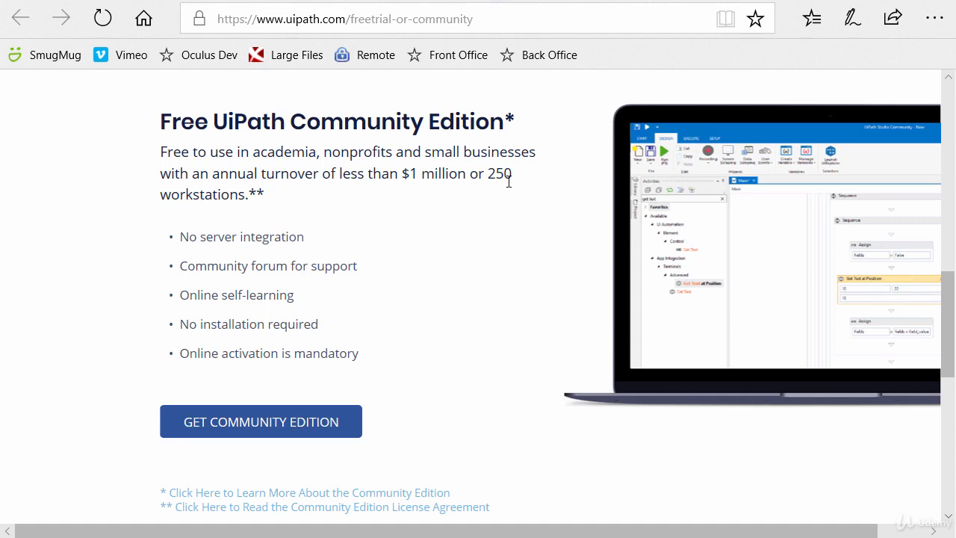
{"action": "left_click_drag", "start_coordinate": [950, 327], "coordinate": [945, 208]}
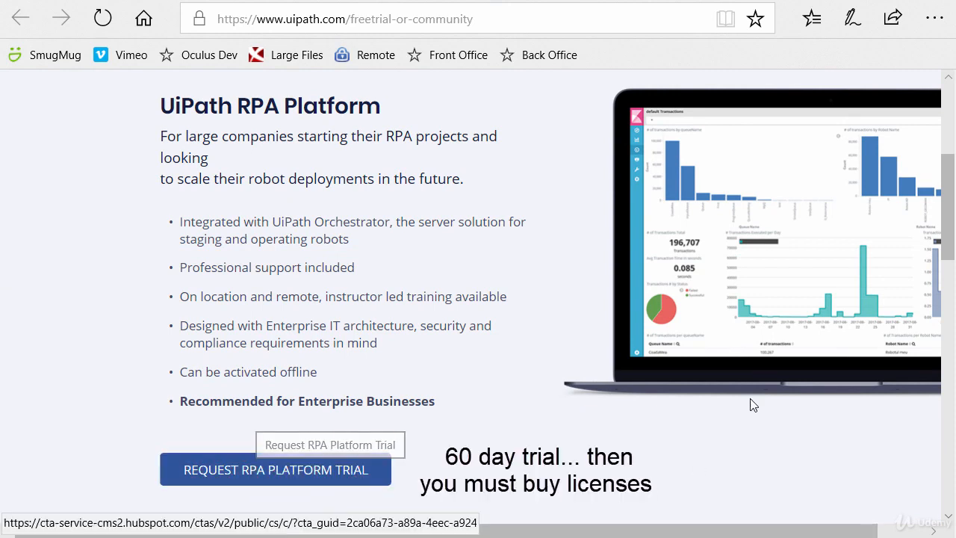
{"action": "scroll", "coordinate": [933, 229], "scroll_direction": "down", "scroll_amount": 5}
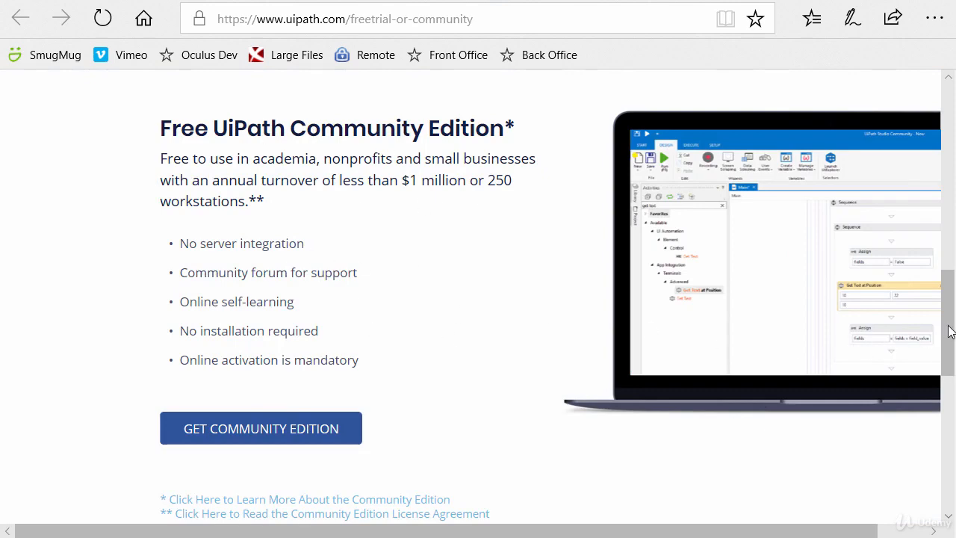
{"action": "left_click_drag", "start_coordinate": [951, 331], "coordinate": [943, 223]}
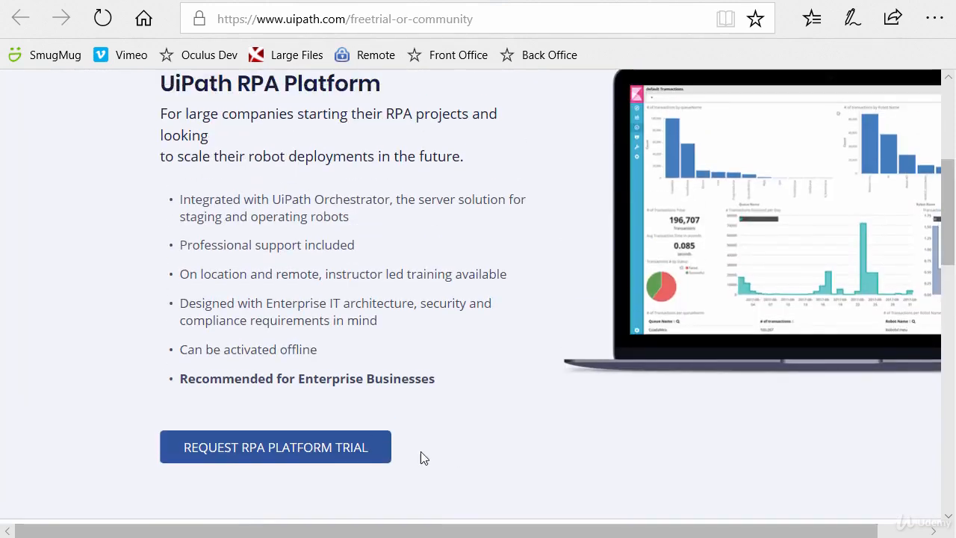
Request the UiPath RPA Platform trial by submitting the request form with its prefilled contact details.
{"action": "left_click", "coordinate": [260, 448]}
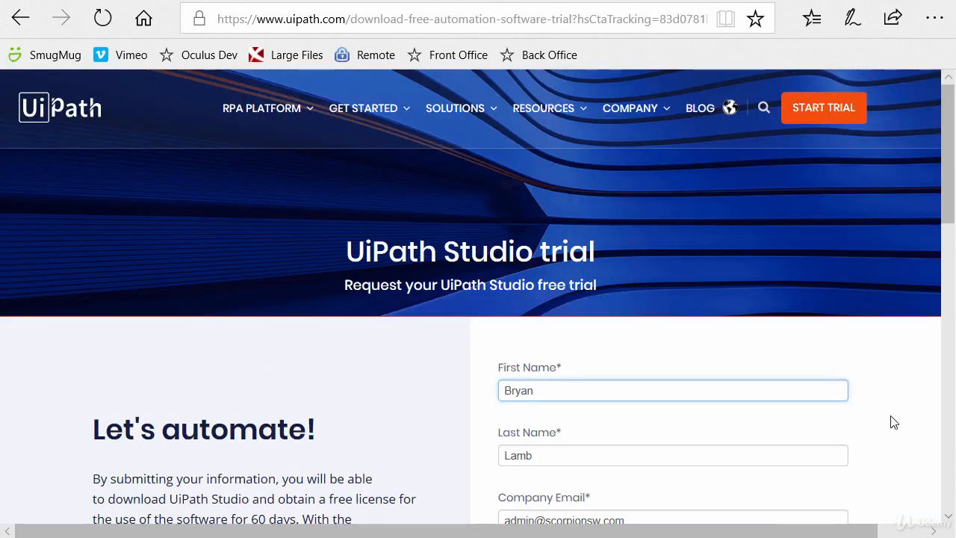
{"action": "scroll", "coordinate": [925, 273], "scroll_direction": "down", "scroll_amount": 4}
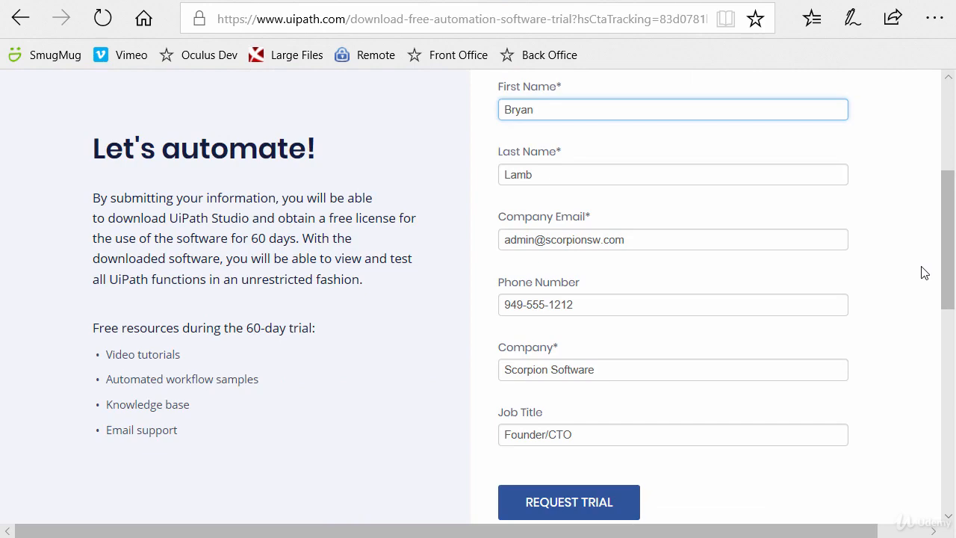
{"action": "left_click", "coordinate": [576, 508]}
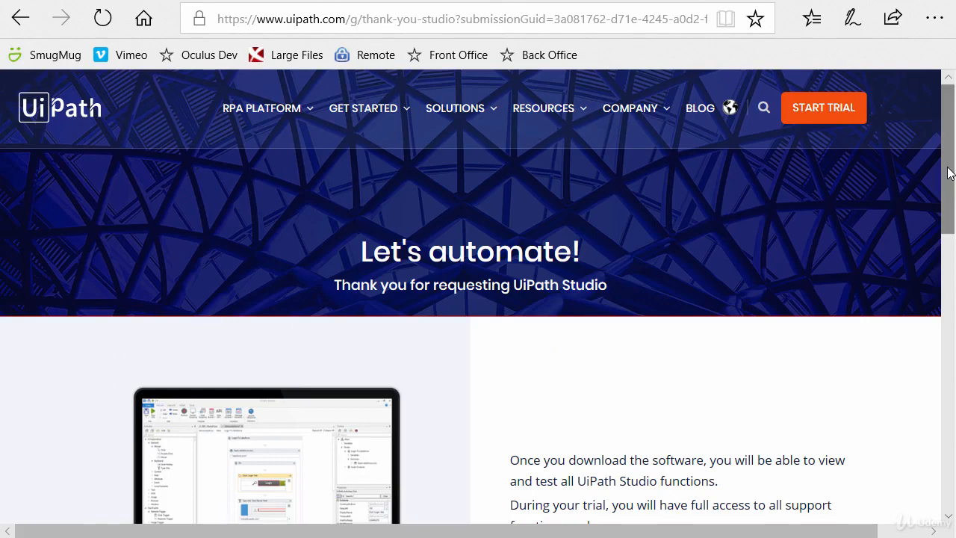
Save the UiPathPlatform.msi installer to D:\Installers\UIPath Enterprise and open its folder.
{"action": "scroll", "coordinate": [817, 231], "scroll_direction": "down", "scroll_amount": 5}
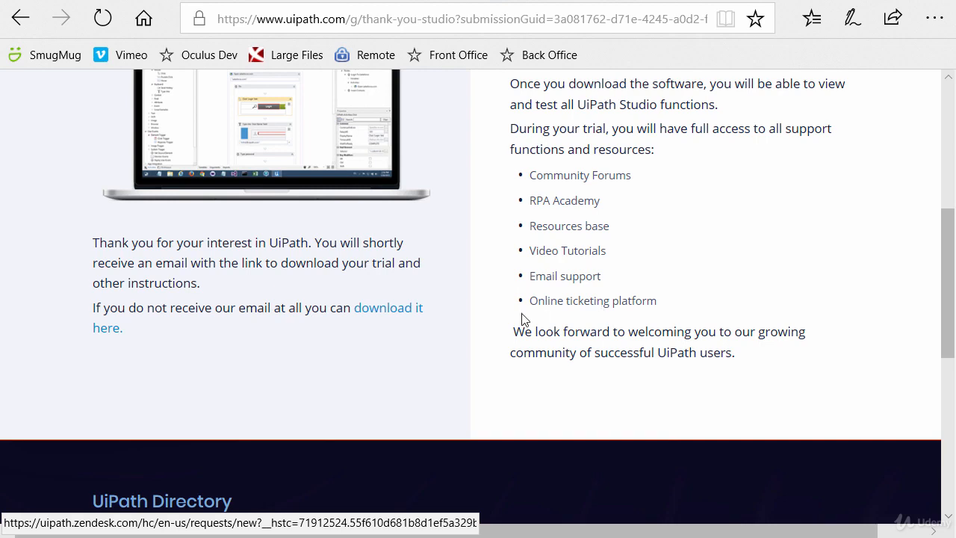
{"action": "right_click", "coordinate": [387, 317]}
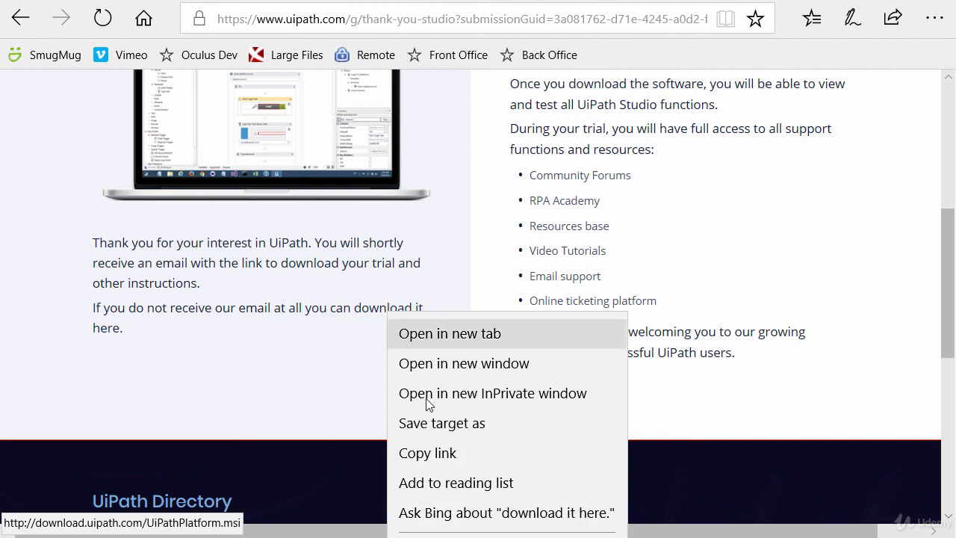
{"action": "left_click", "coordinate": [432, 424]}
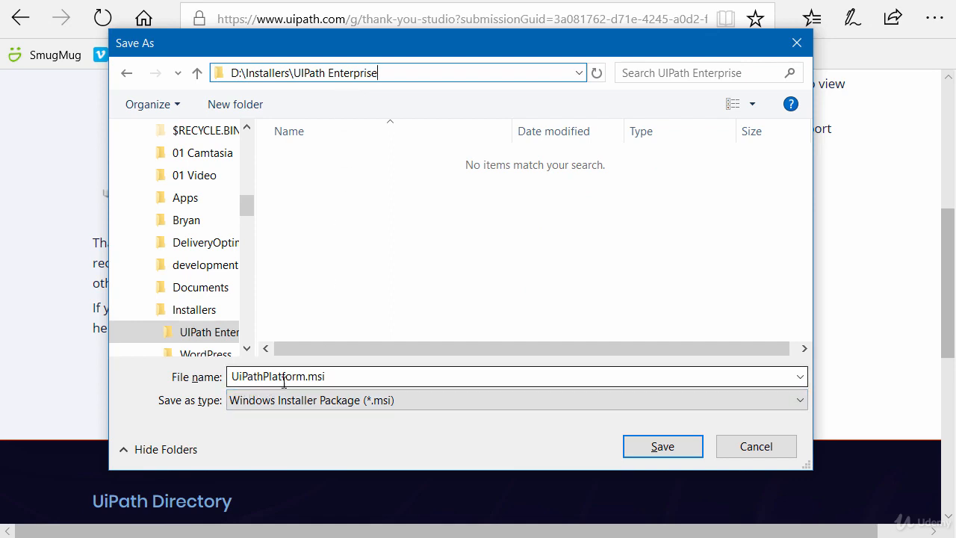
{"action": "left_click", "coordinate": [657, 447]}
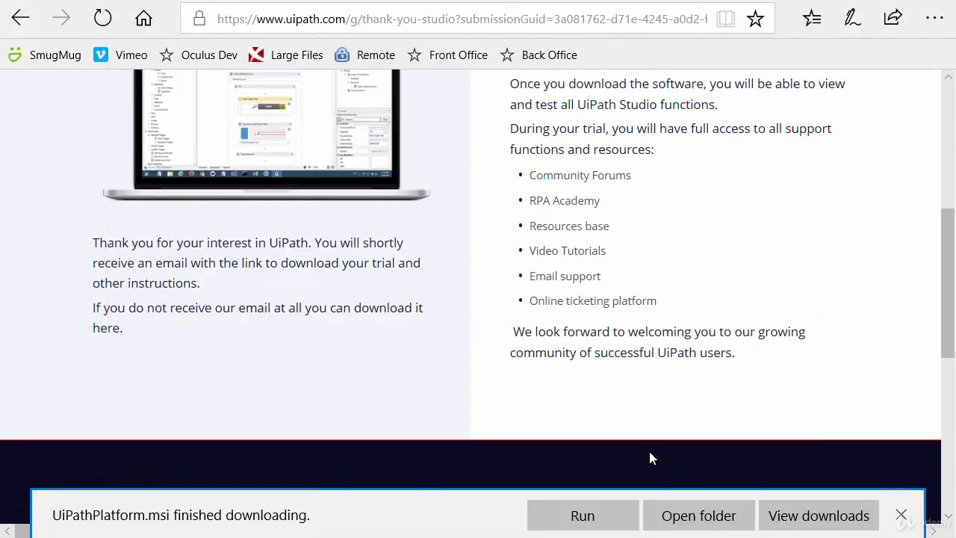
{"action": "left_click", "coordinate": [697, 517]}
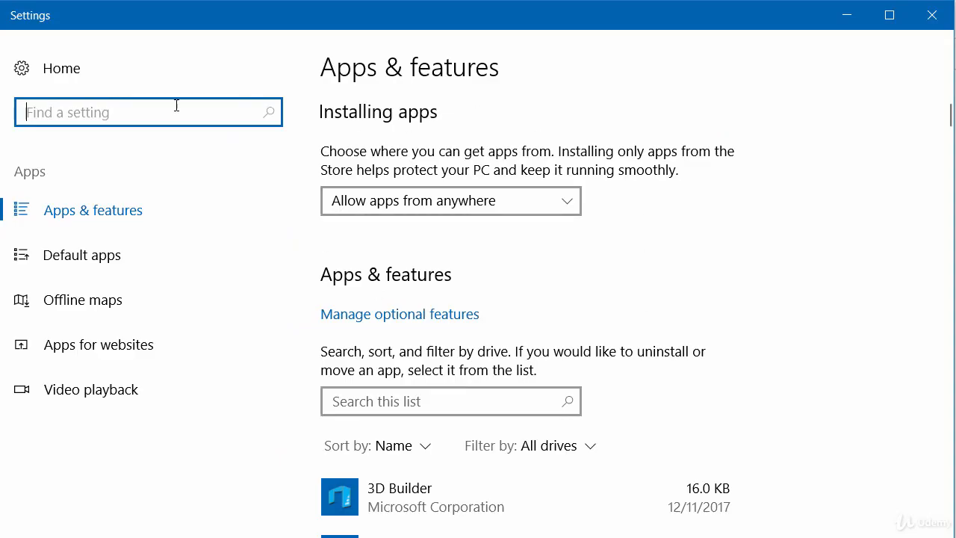
Uninstall the existing UiPath Platform from the installed apps in Windows Settings.
{"action": "scroll", "coordinate": [933, 98], "scroll_direction": "down", "scroll_amount": 20}
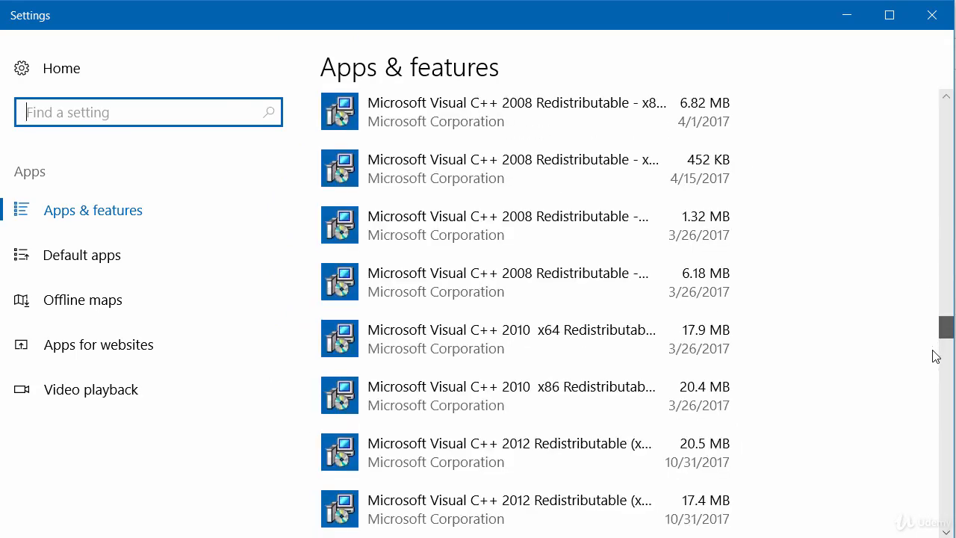
{"action": "scroll", "coordinate": [932, 418], "scroll_direction": "down", "scroll_amount": 15}
{"action": "left_click", "coordinate": [445, 302]}
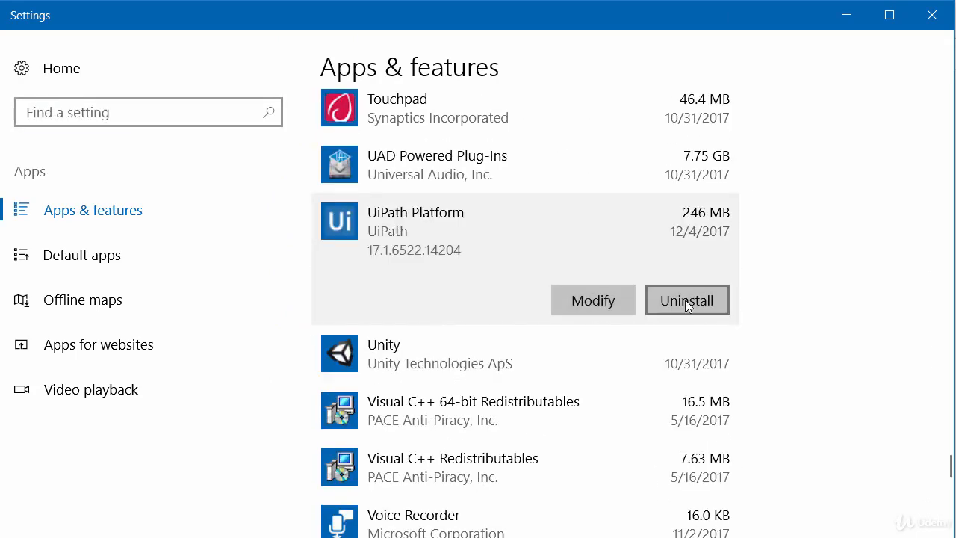
{"action": "left_click", "coordinate": [685, 299]}
{"action": "left_click", "coordinate": [766, 255]}
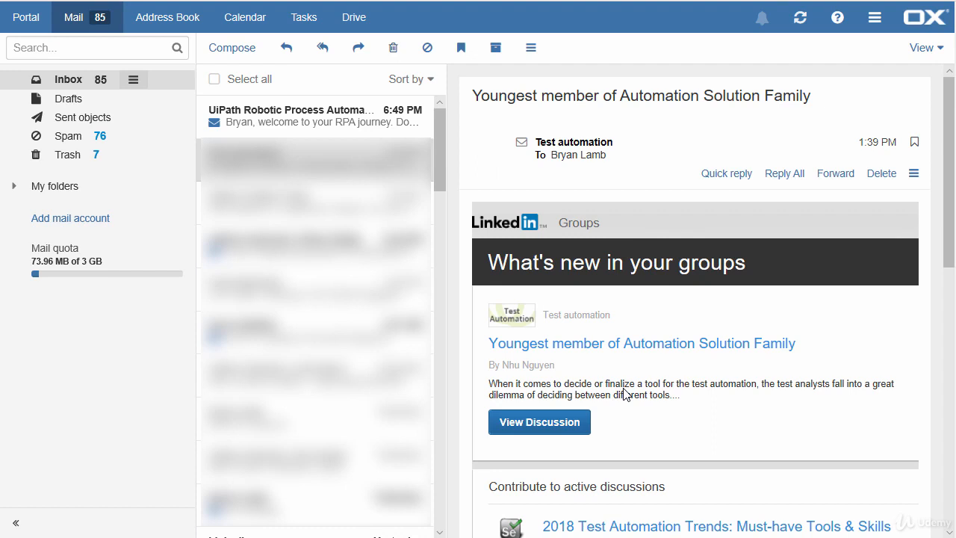
Open the UiPath welcome email in the inbox, select the trial code and review the activation instructions.
{"action": "left_click", "coordinate": [317, 121]}
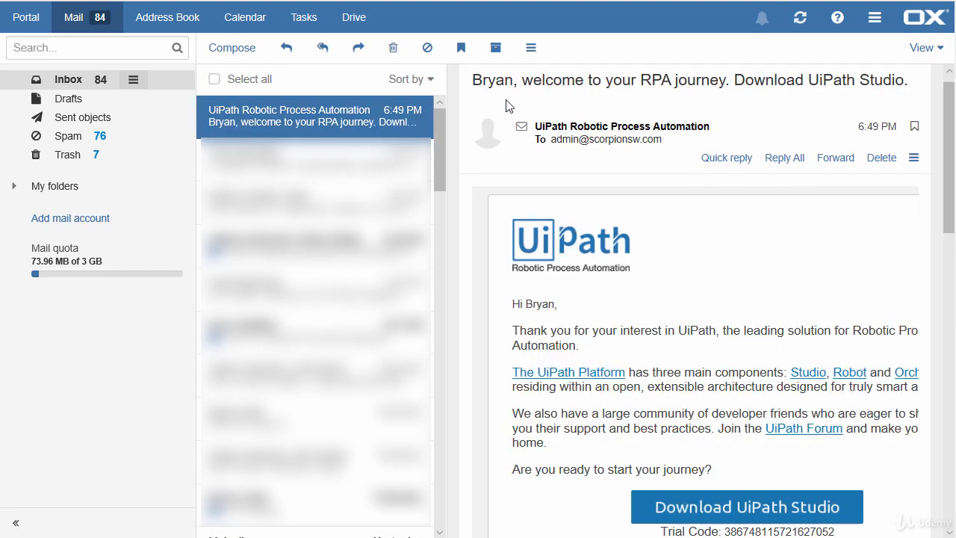
{"action": "scroll", "coordinate": [951, 181], "scroll_direction": "down", "scroll_amount": 4}
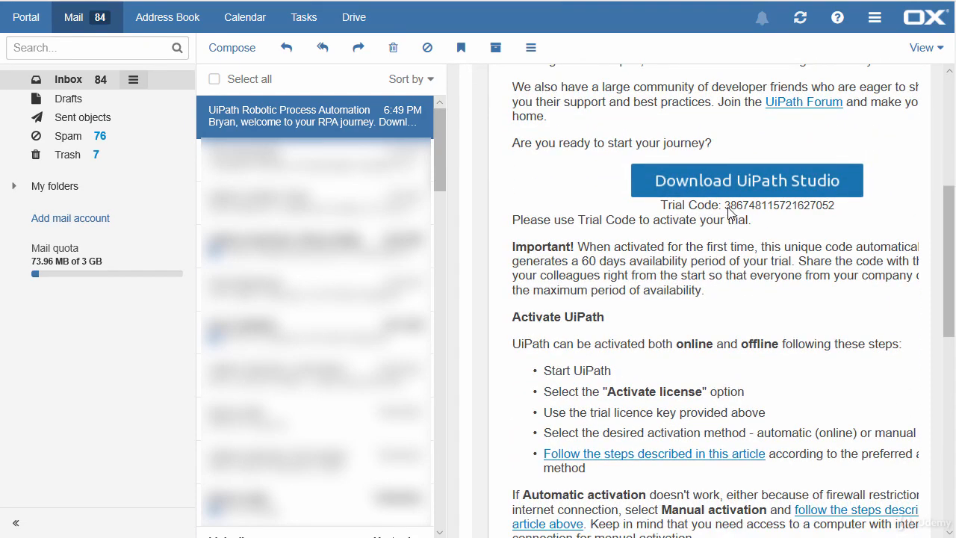
{"action": "left_click_drag", "start_coordinate": [726, 209], "coordinate": [834, 212]}
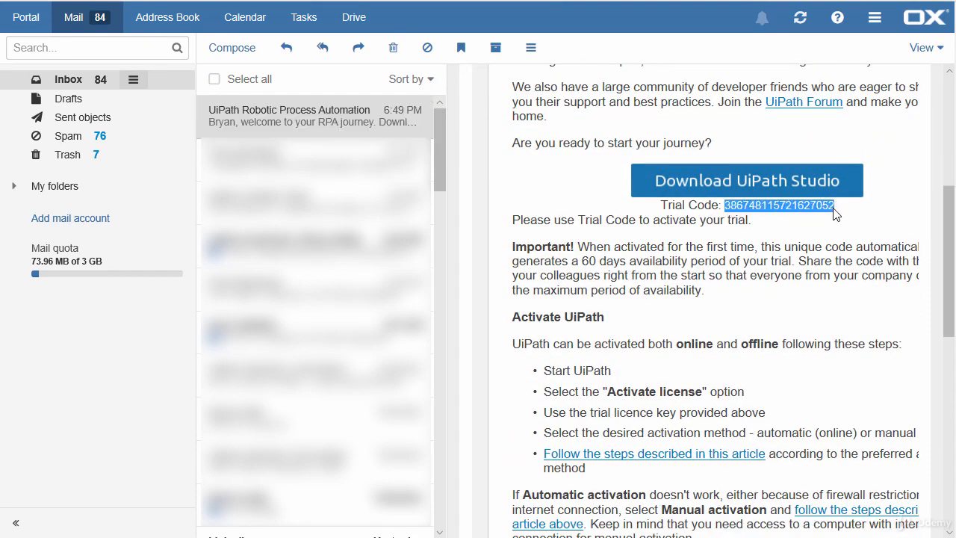
{"action": "scroll", "coordinate": [836, 215], "scroll_direction": "down", "scroll_amount": 2}
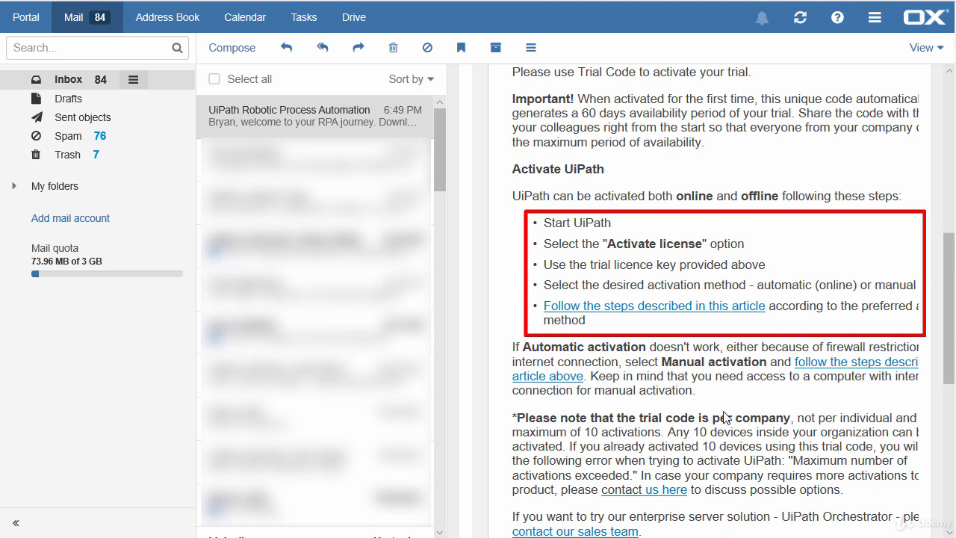
{"action": "scroll", "coordinate": [736, 399], "scroll_direction": "down", "scroll_amount": 3}
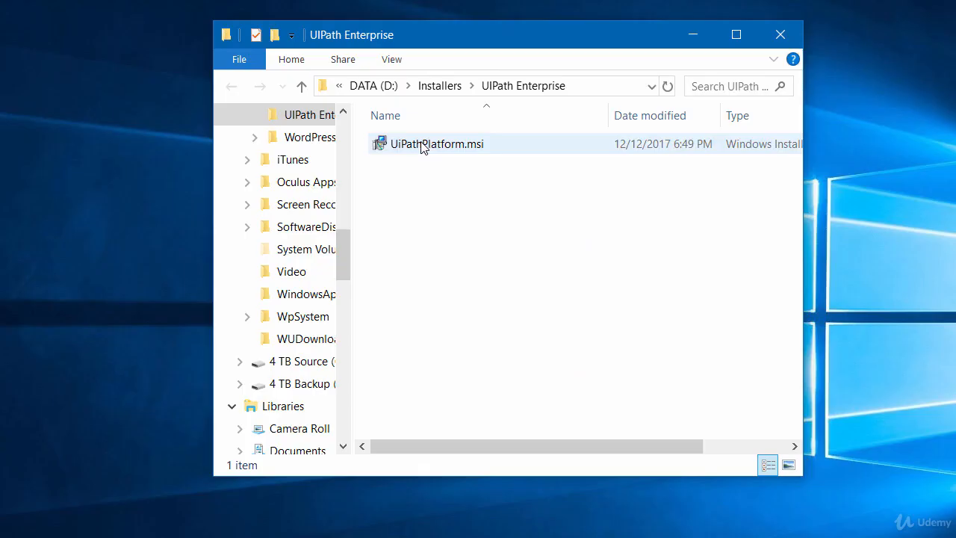
Run UiPathPlatform.msi from the UIPath Enterprise folder, accept the license agreement and open the advanced installation options.
{"action": "double_click", "coordinate": [422, 145]}
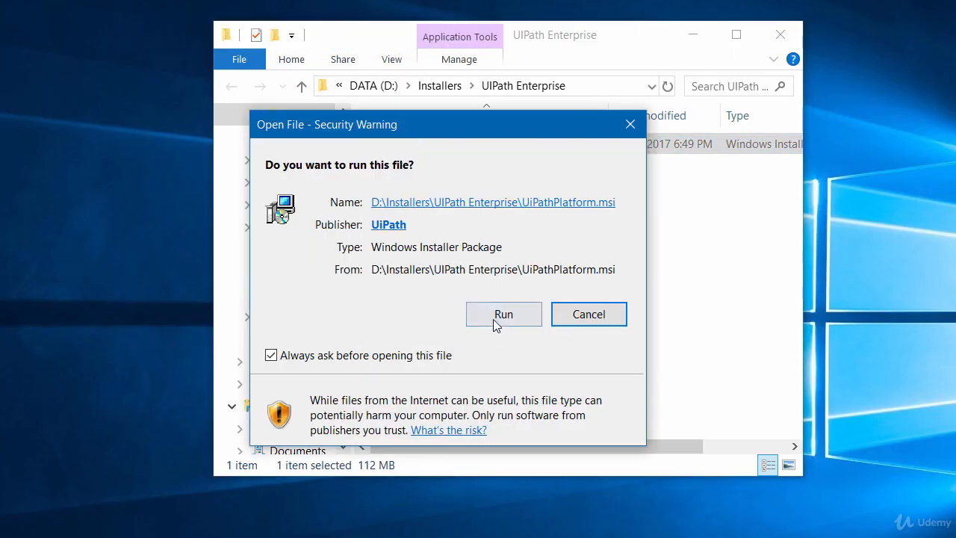
{"action": "left_click", "coordinate": [495, 317]}
{"action": "left_click", "coordinate": [249, 359]}
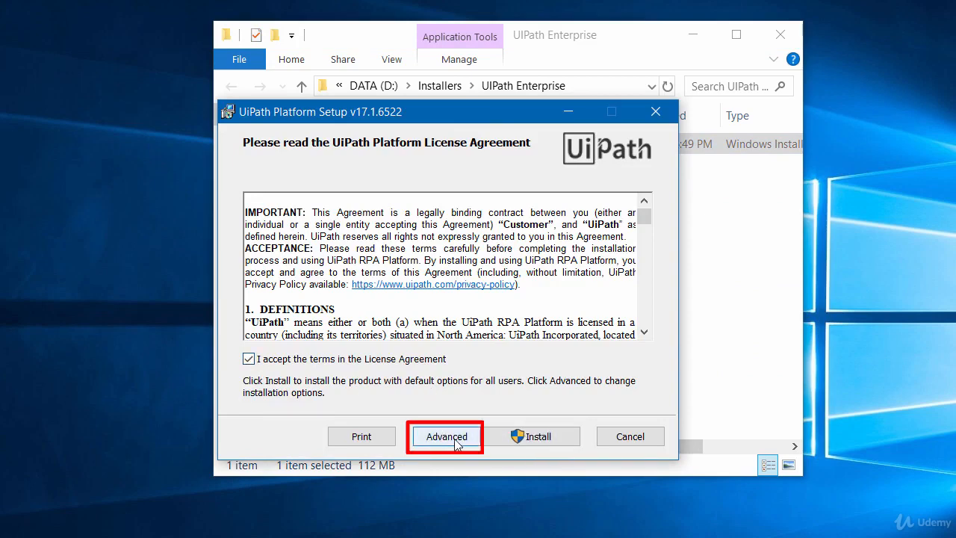
{"action": "left_click", "coordinate": [448, 437]}
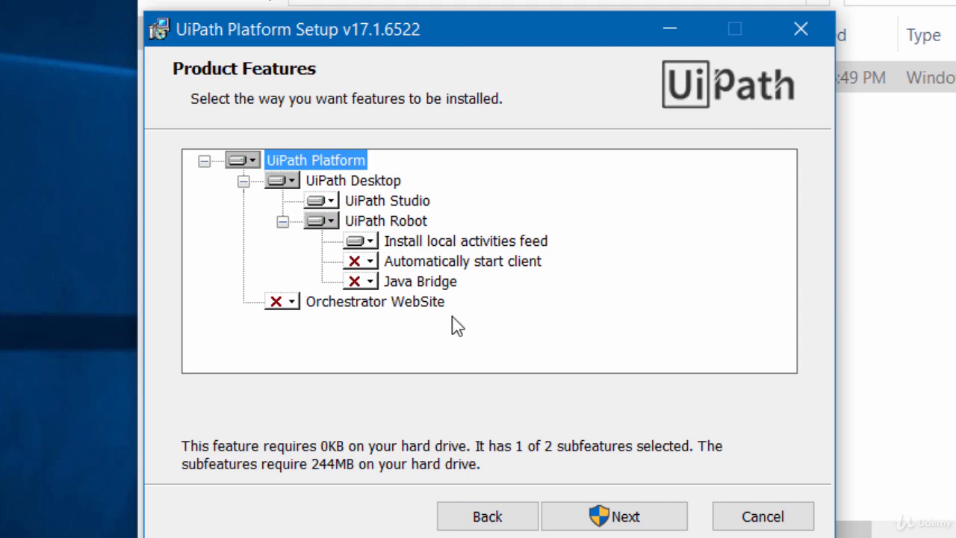
Set UiPath Studio and Automatically start client to install as entire features on the local hard drive, leaving Orchestrator WebSite unselected.
{"action": "left_click", "coordinate": [331, 201]}
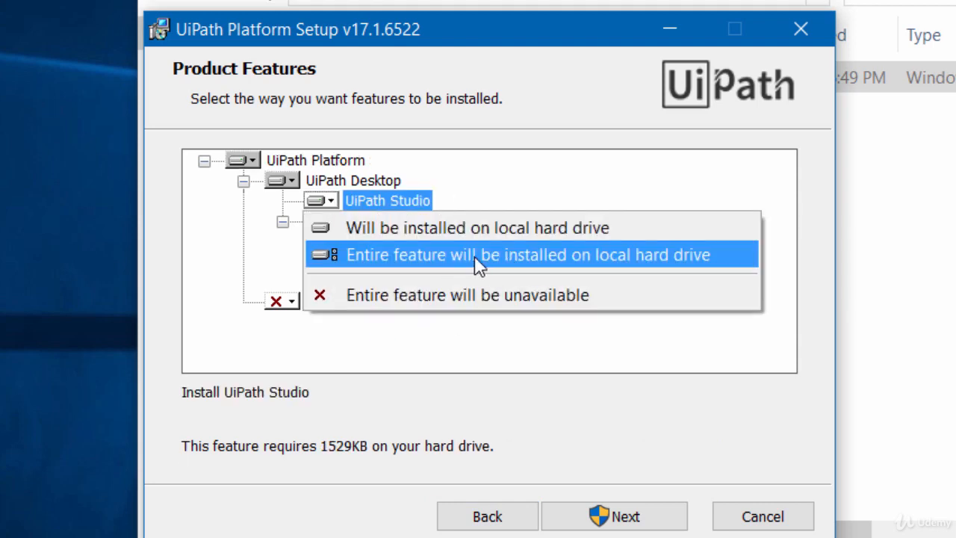
{"action": "left_click", "coordinate": [475, 255]}
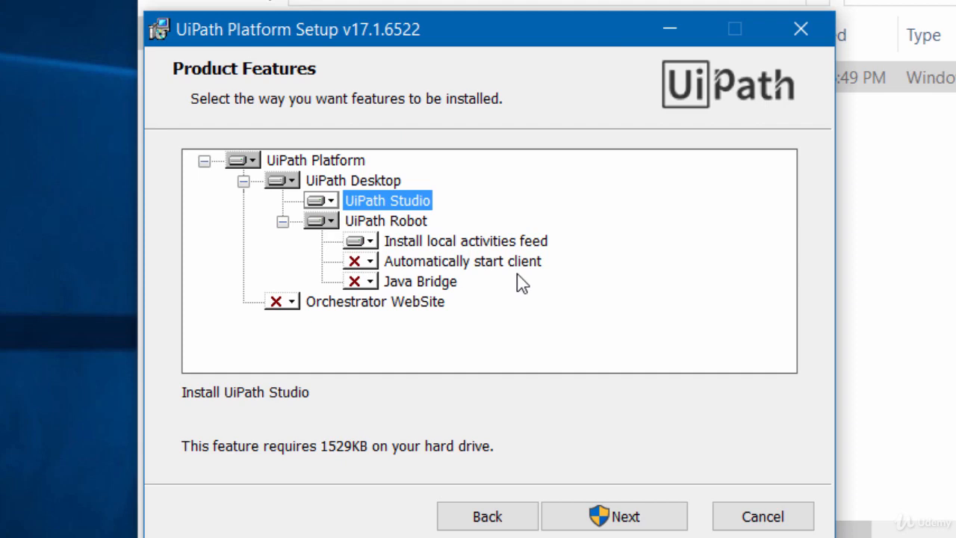
{"action": "left_click", "coordinate": [371, 261]}
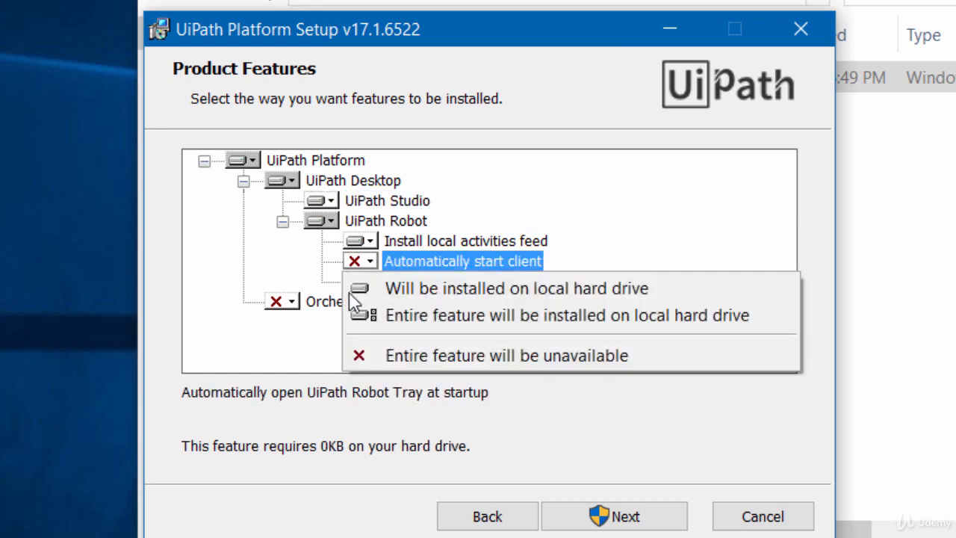
{"action": "left_click", "coordinate": [478, 326]}
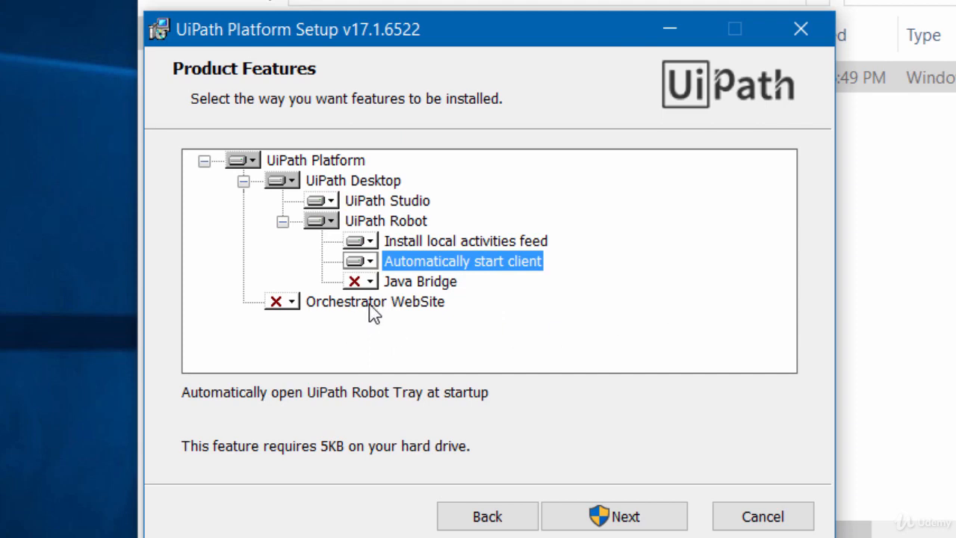
{"action": "left_click", "coordinate": [291, 302]}
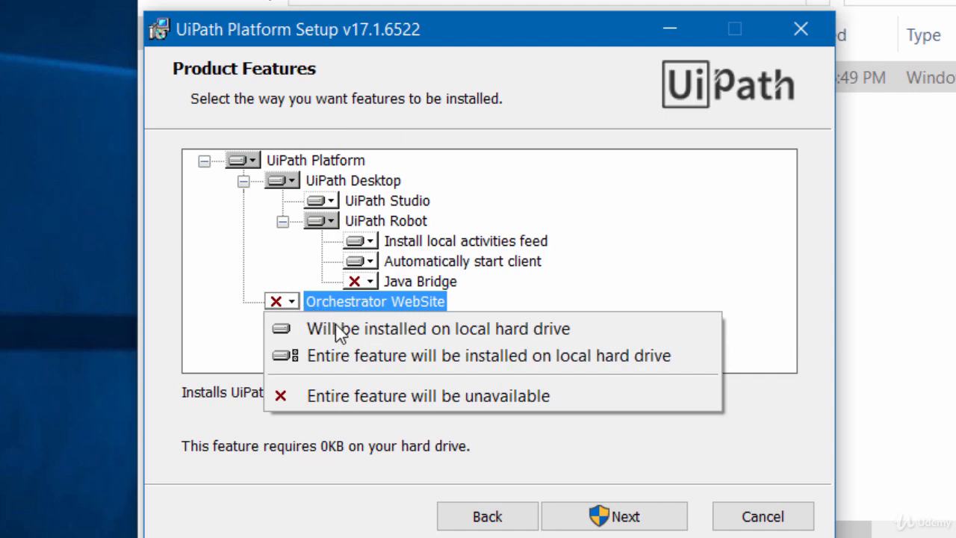
{"action": "left_click", "coordinate": [557, 310]}
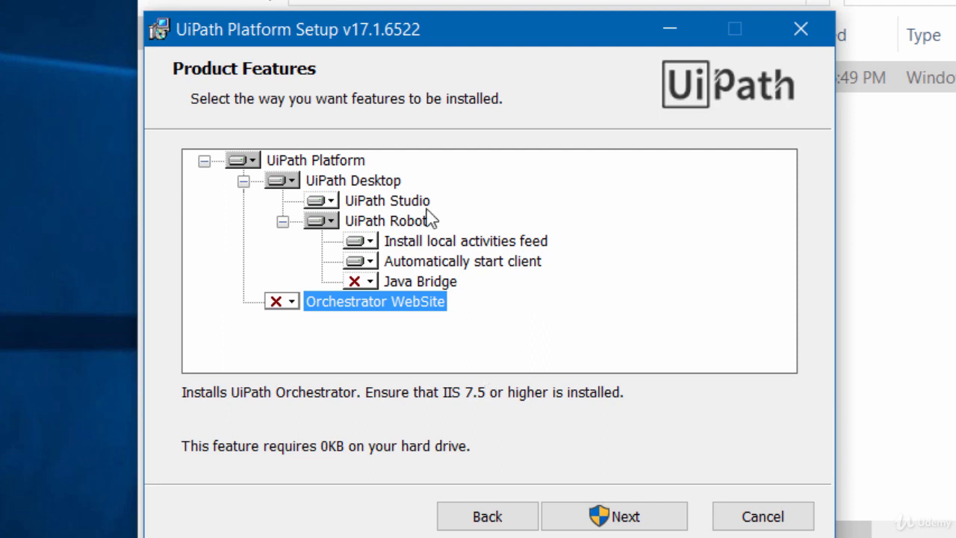
Set UiPath Studio and UiPath Robot to install as entire features on the local hard drive, and run the installation.
{"action": "left_click", "coordinate": [326, 206]}
{"action": "left_click", "coordinate": [386, 254]}
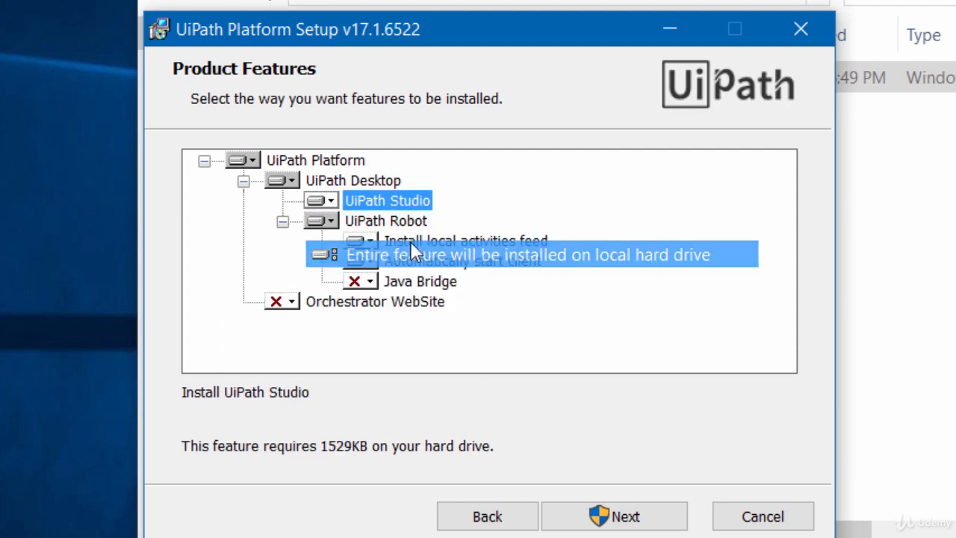
{"action": "left_click", "coordinate": [329, 221]}
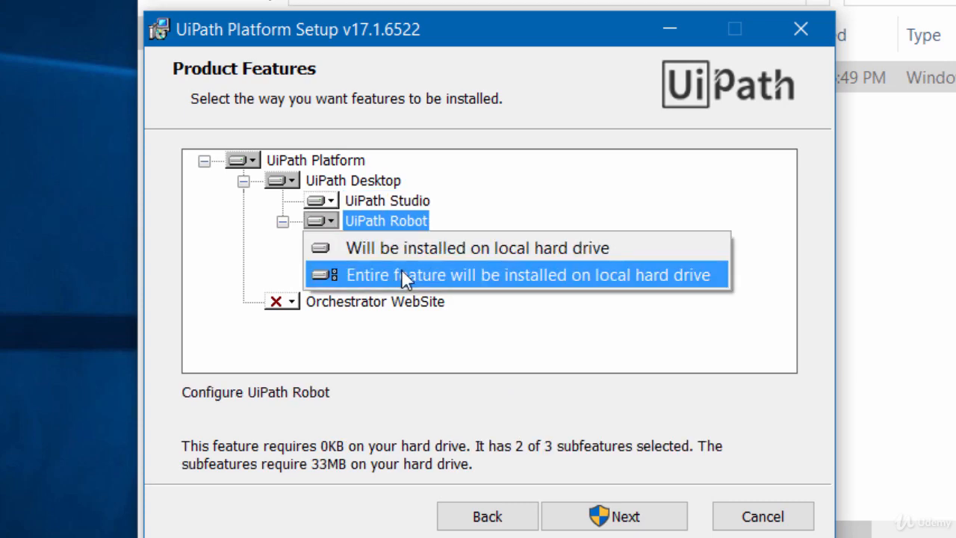
{"action": "left_click", "coordinate": [569, 275]}
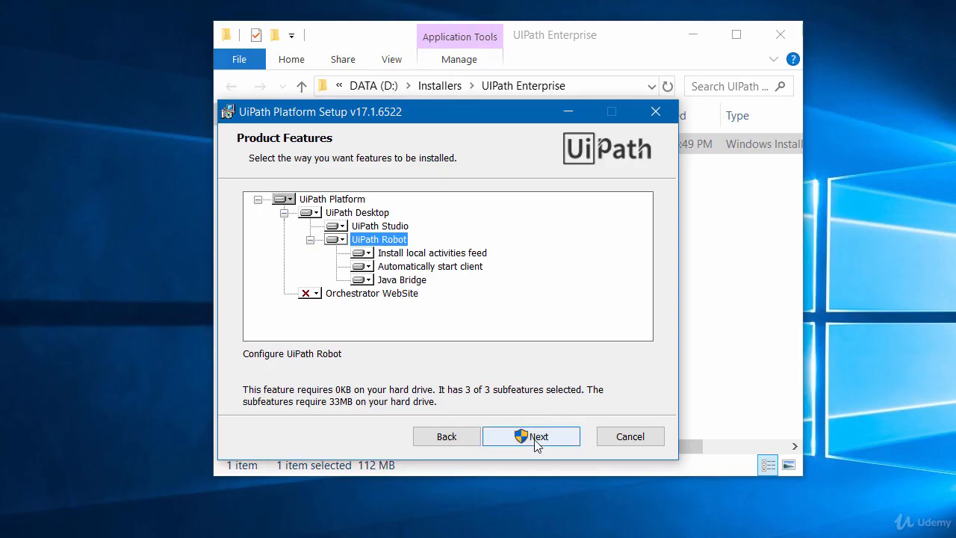
{"action": "left_click", "coordinate": [535, 440]}
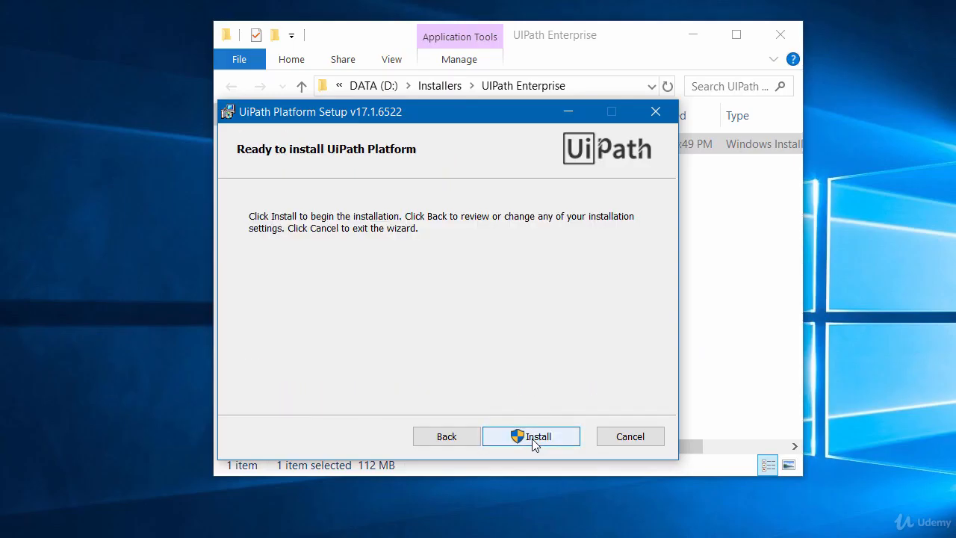
{"action": "left_click", "coordinate": [535, 436]}
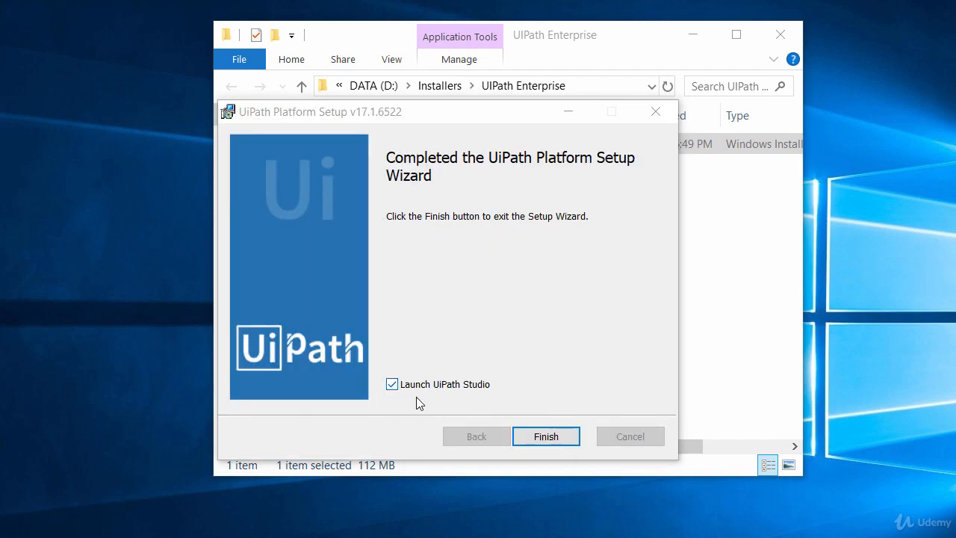
Finish the setup with UiPath Studio launching, and activate the Enterprise Edition automatically with the registration email address and license key.
{"action": "left_click", "coordinate": [544, 437]}
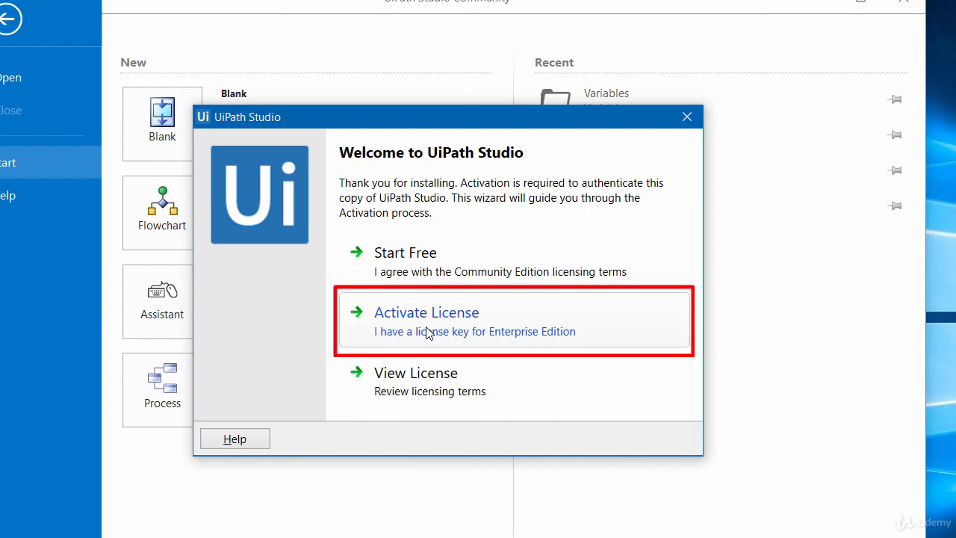
{"action": "left_click", "coordinate": [427, 332]}
{"action": "left_click", "coordinate": [331, 207]}
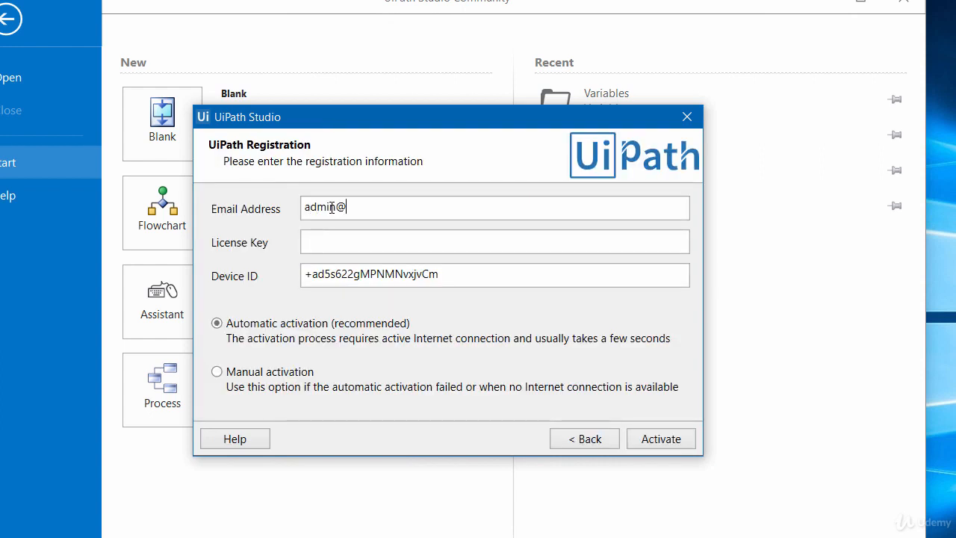
{"action": "key", "text": "ctrl+v"}
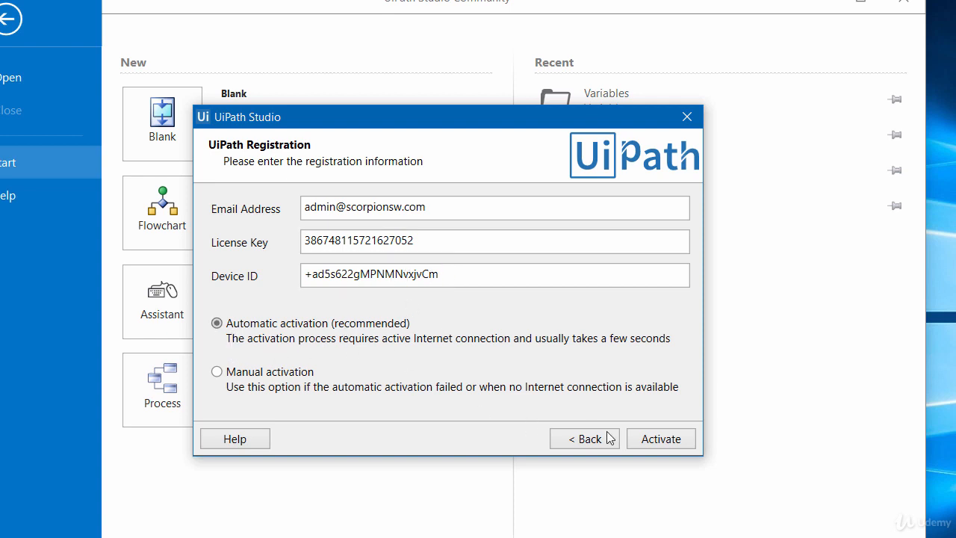
{"action": "left_click", "coordinate": [659, 439]}
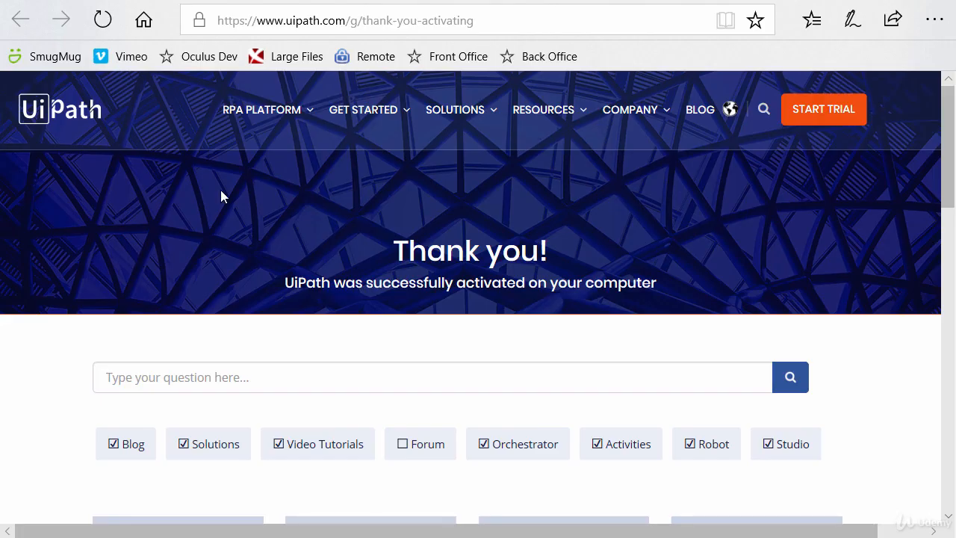
Review the guide and learning resources on the UiPath activation page and open Customer Support.
{"action": "scroll", "coordinate": [187, 204], "scroll_direction": "down", "scroll_amount": 3}
{"action": "scroll", "coordinate": [89, 284], "scroll_direction": "down", "scroll_amount": 2}
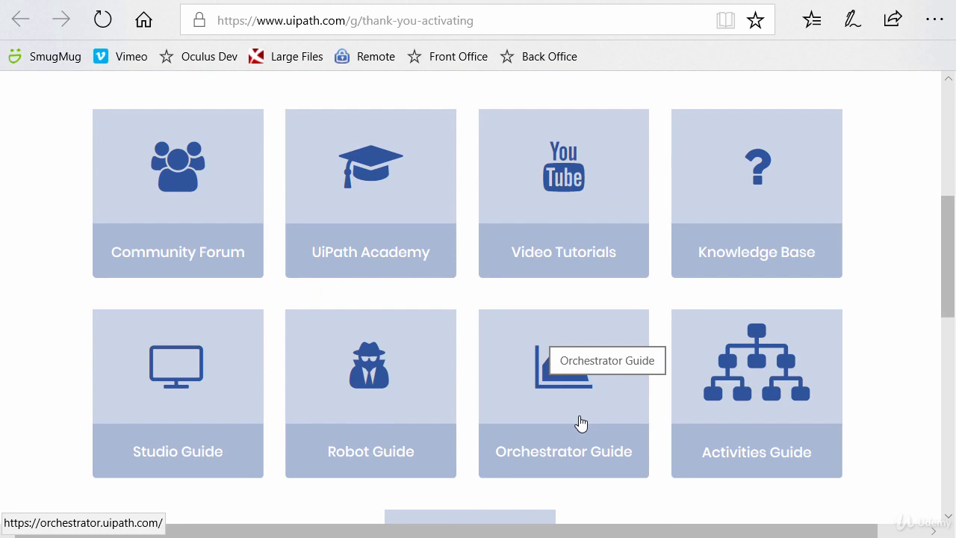
{"action": "scroll", "coordinate": [442, 352], "scroll_direction": "down", "scroll_amount": 1}
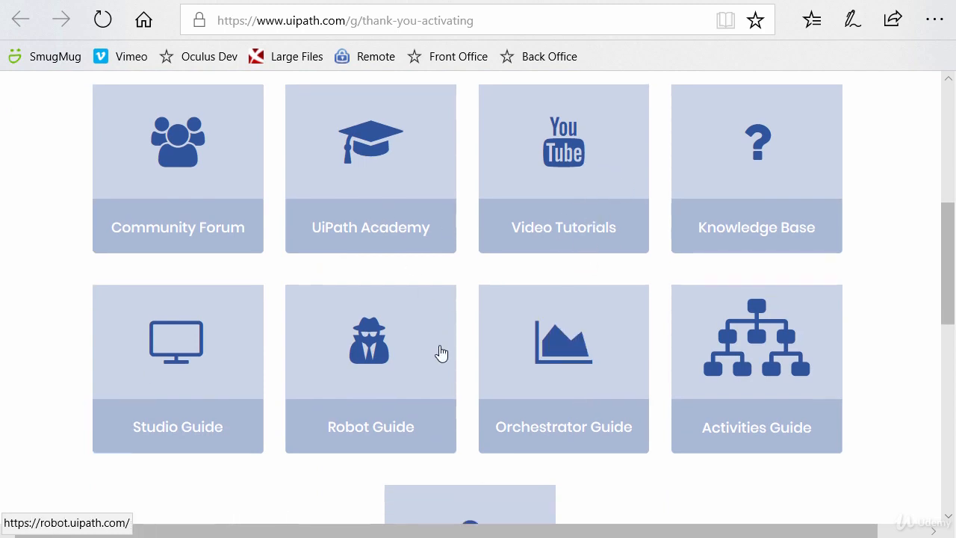
{"action": "scroll", "coordinate": [442, 352], "scroll_direction": "down", "scroll_amount": 3}
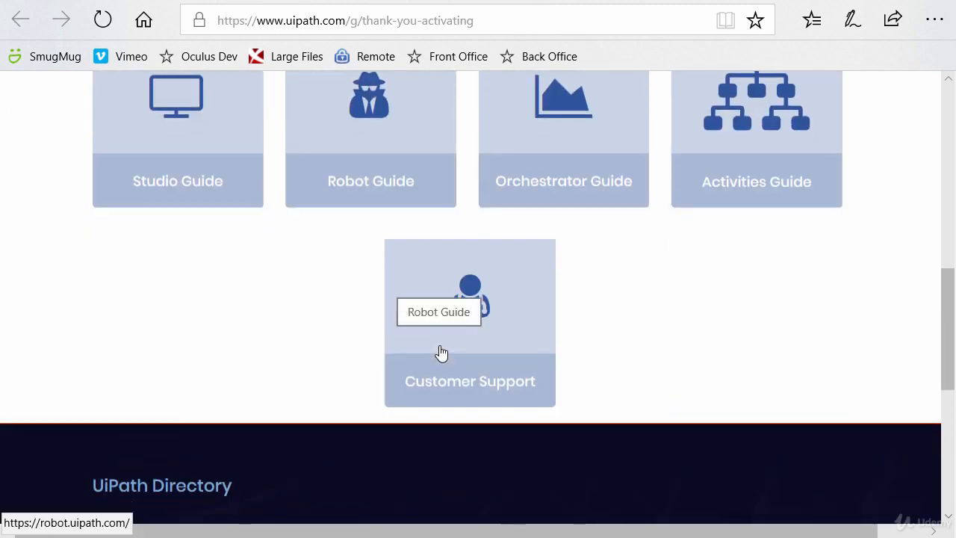
{"action": "left_click", "coordinate": [475, 385]}
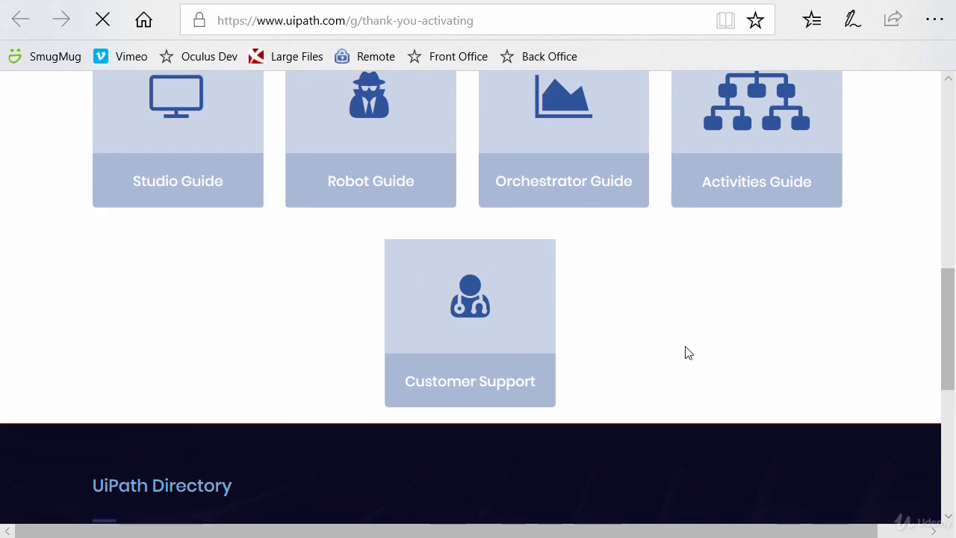
Examine the technical support form's user instructions and its Incident or Service Request options without choosing one.
{"action": "scroll", "coordinate": [685, 346], "scroll_direction": "down", "scroll_amount": 6}
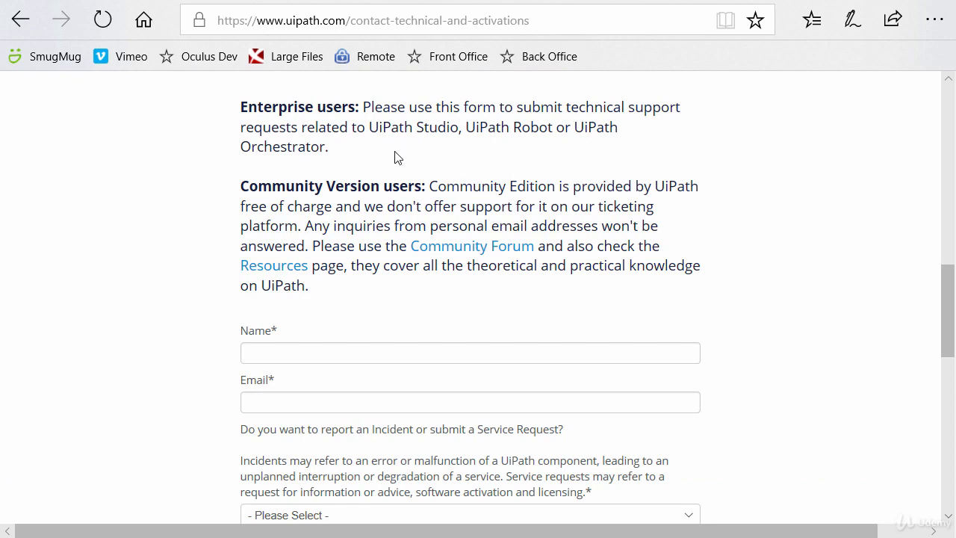
{"action": "scroll", "coordinate": [497, 228], "scroll_direction": "down", "scroll_amount": 2}
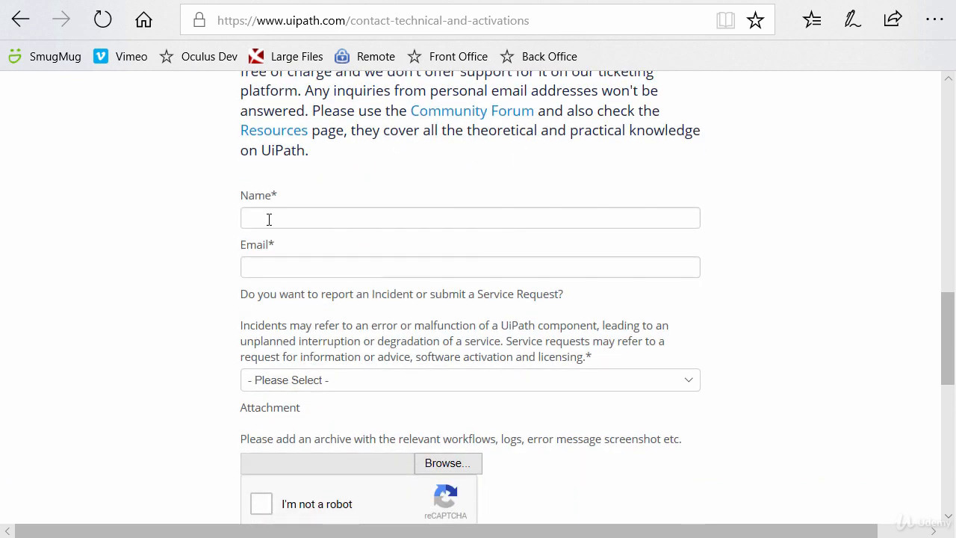
{"action": "left_click", "coordinate": [426, 380]}
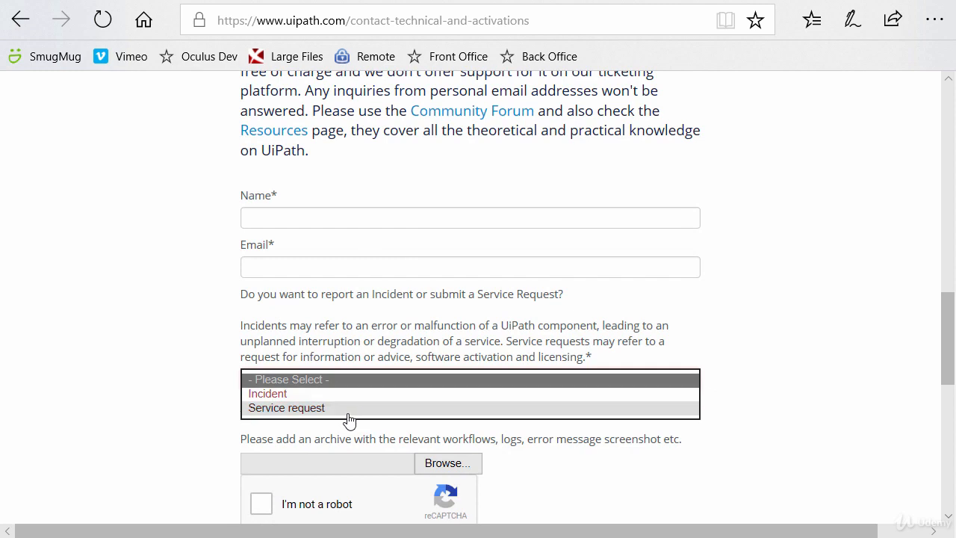
{"action": "left_click", "coordinate": [196, 390]}
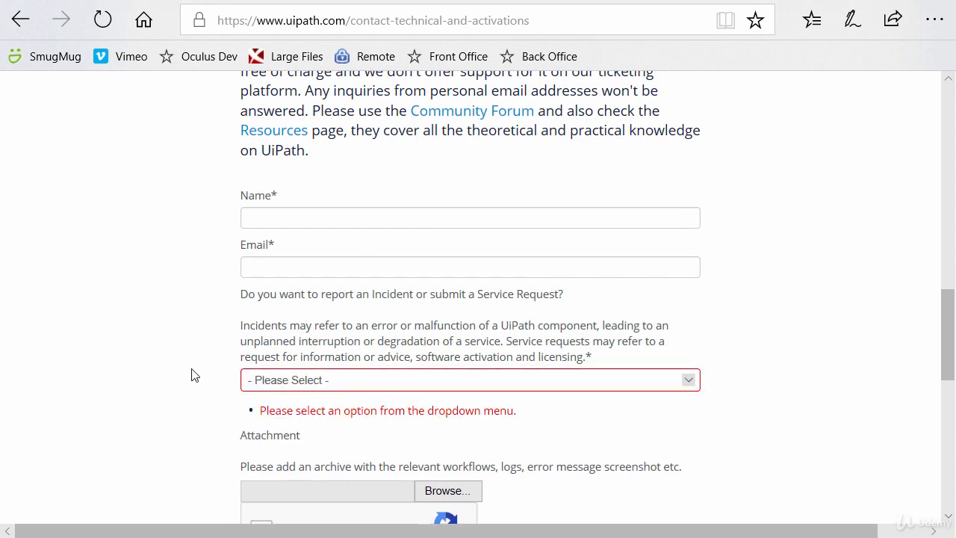